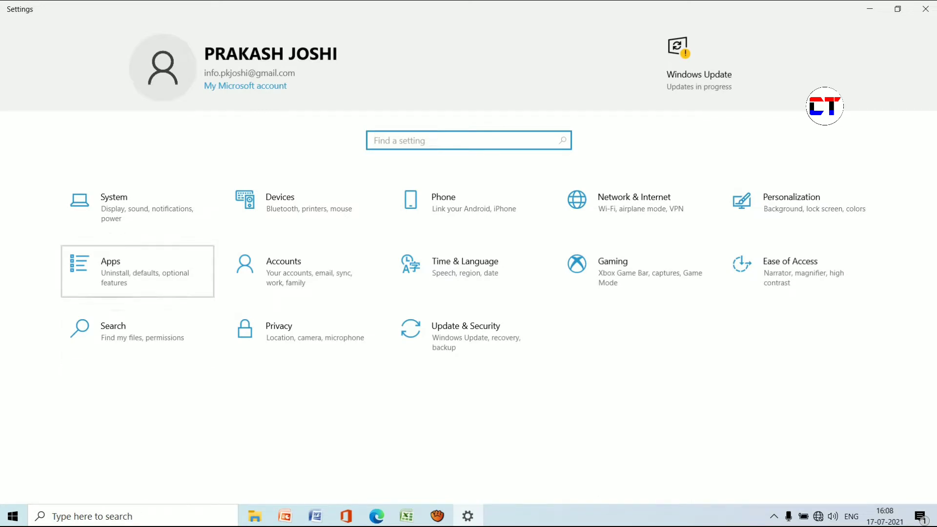
Open the advanced options of the Camera app from the installed apps list
left_click(137, 282)
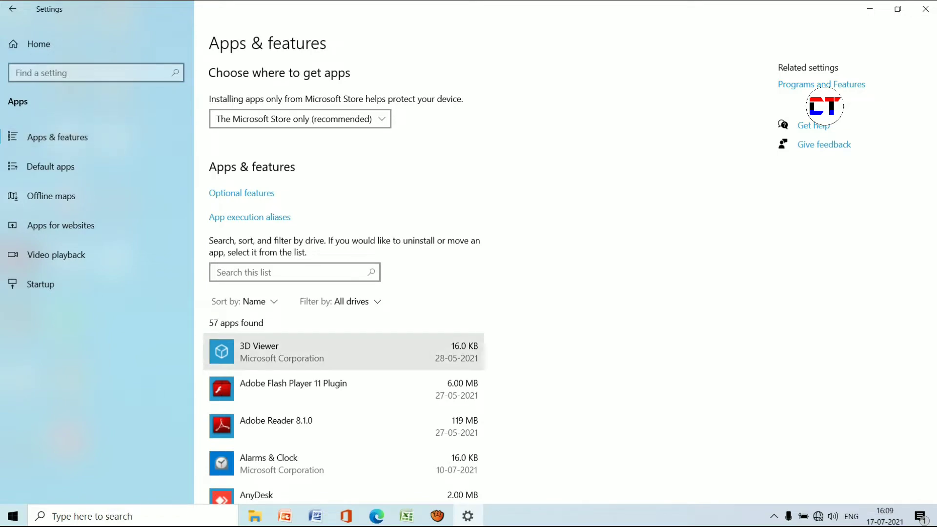
left_click(343, 351)
key("Down")
key("Down")
key("Down")
key("Down")
key("Down")
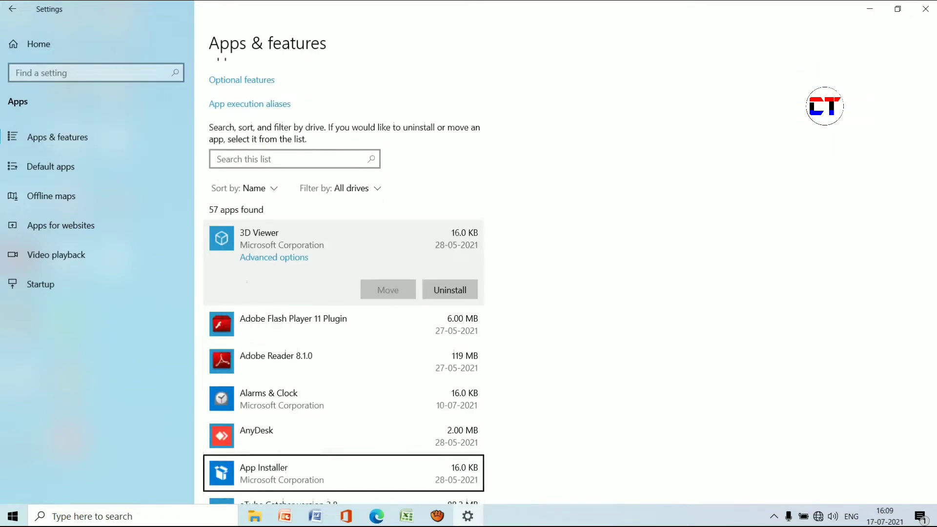
key("Down")
key("Down")
key("Down")
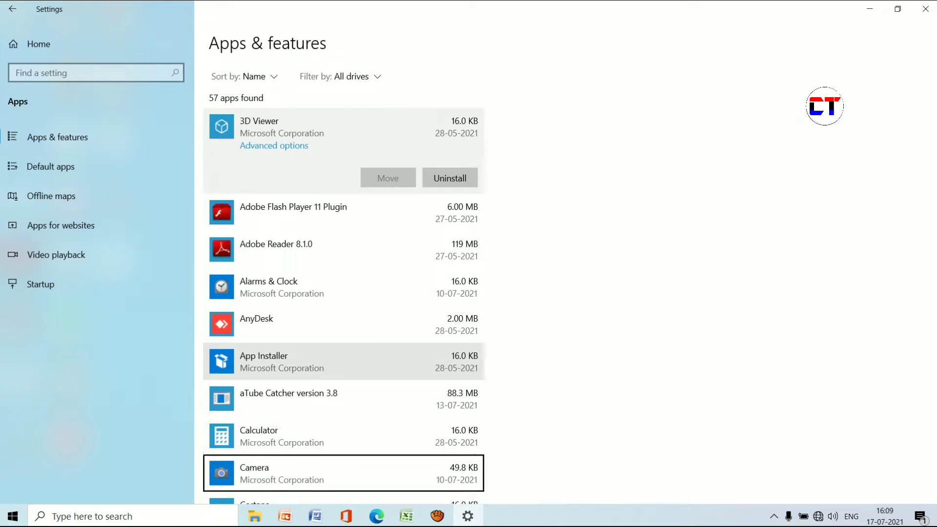
key("Down")
key("Up")
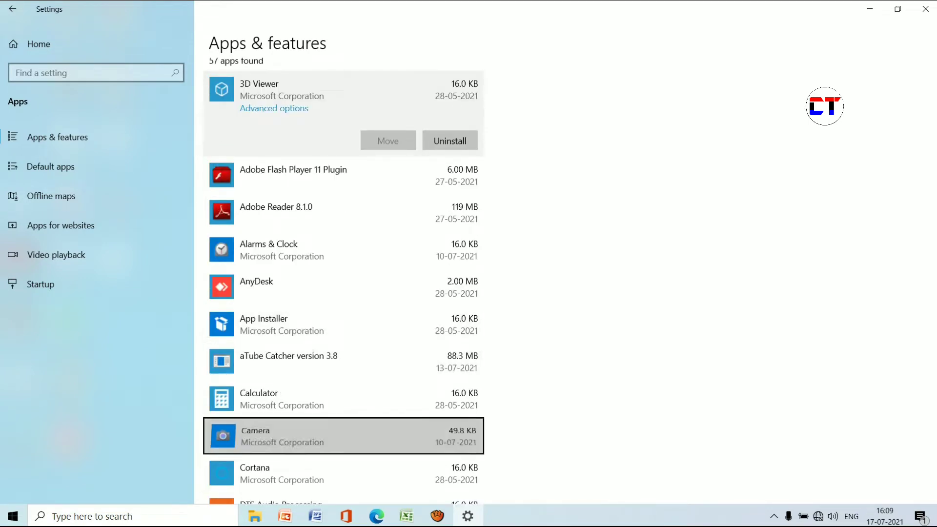
key("Return")
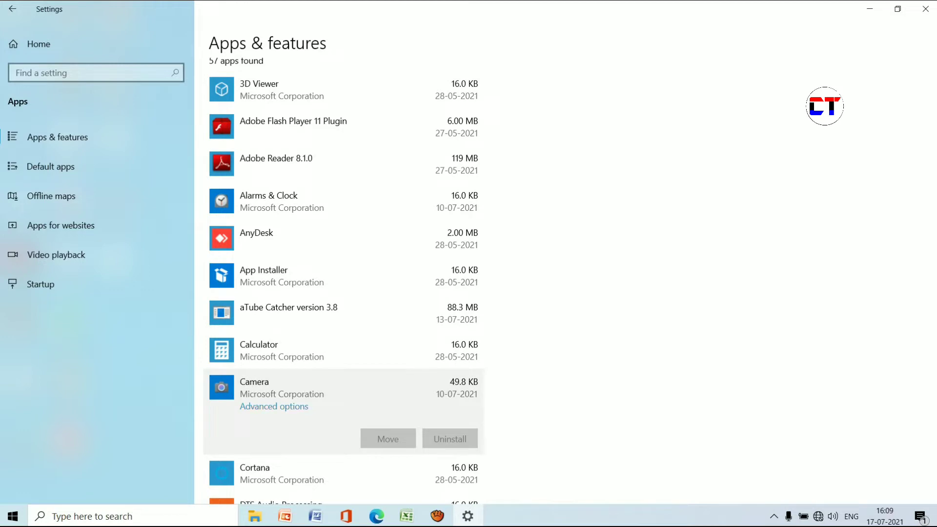
left_click(274, 406)
key("Return")
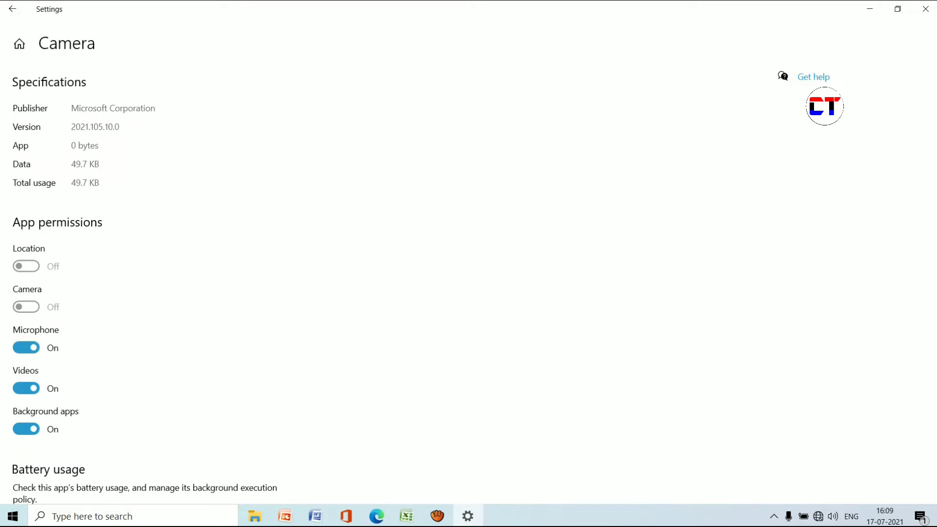
Reset the Camera app, confirming the deletion of its data
scroll(468, 283, "down", 4)
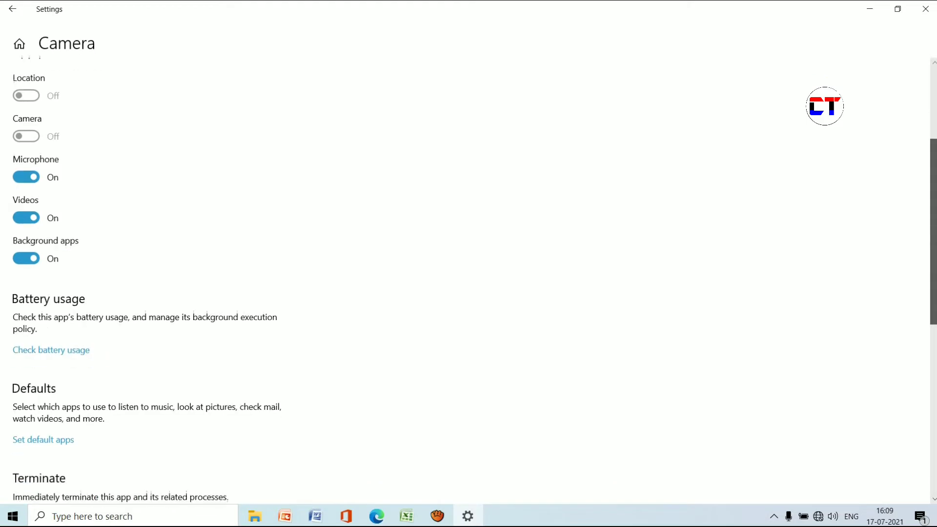
scroll(469, 283, "down", 4)
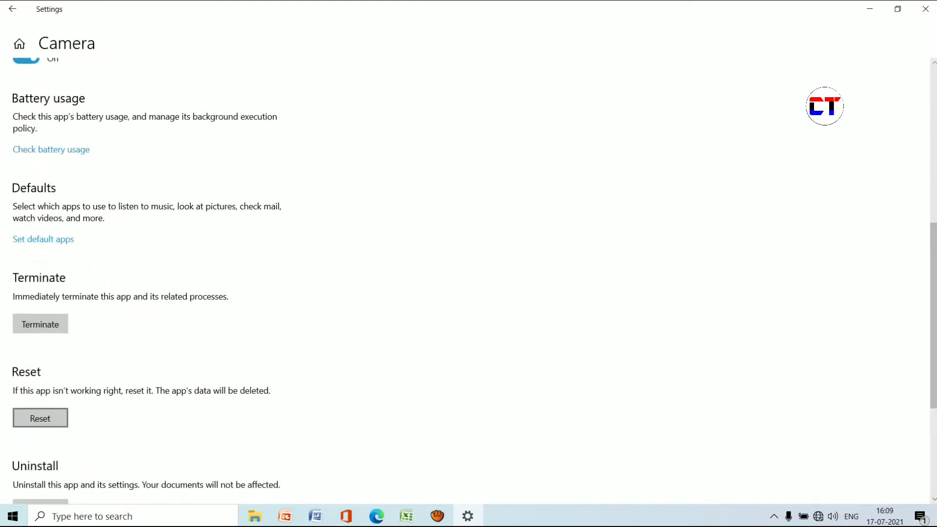
left_click(40, 418)
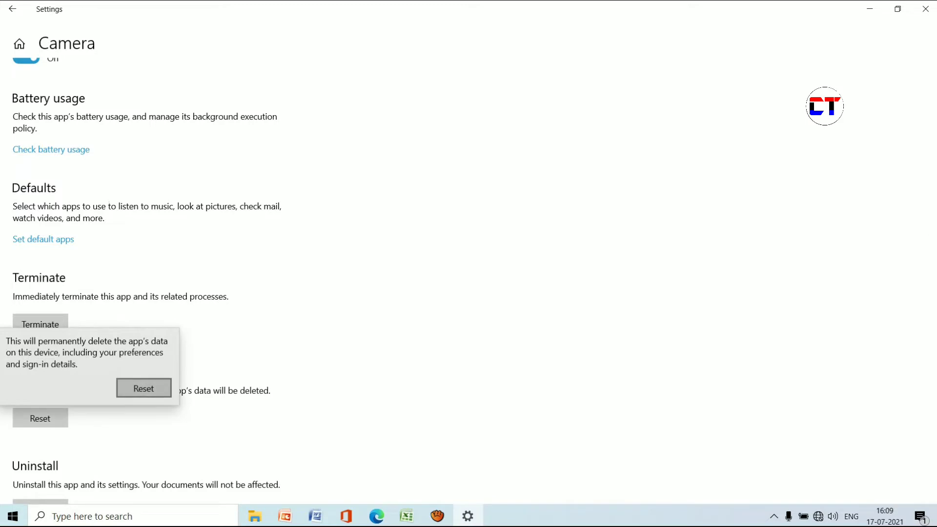
left_click(143, 388)
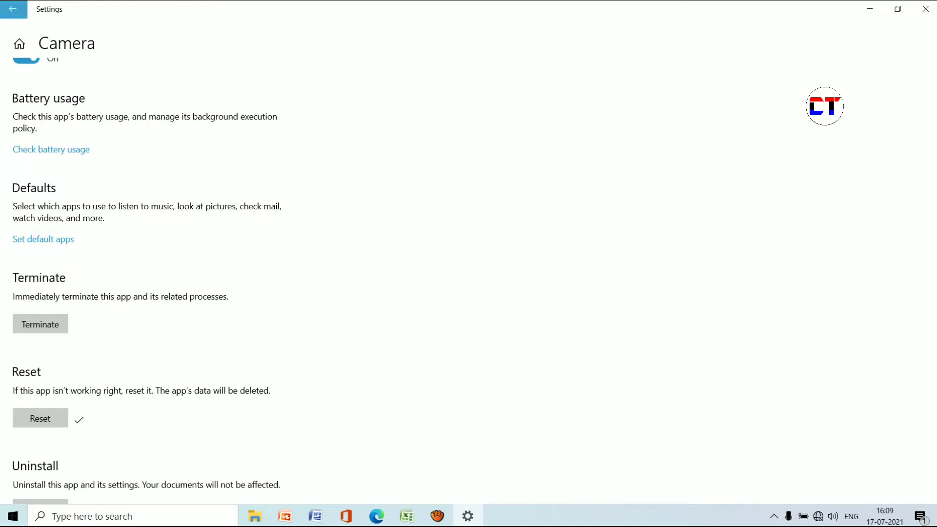
Turn on camera access for this device in the Privacy settings
left_click(13, 9)
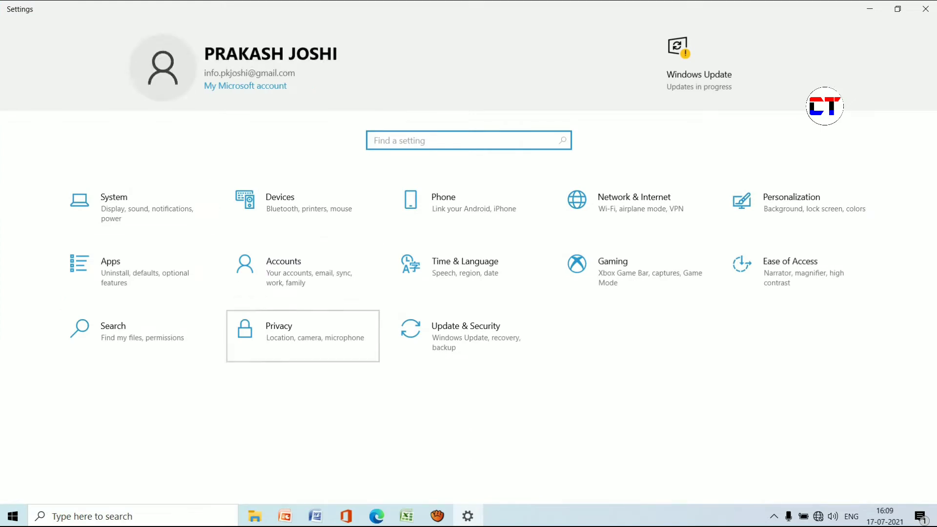
left_click(302, 336)
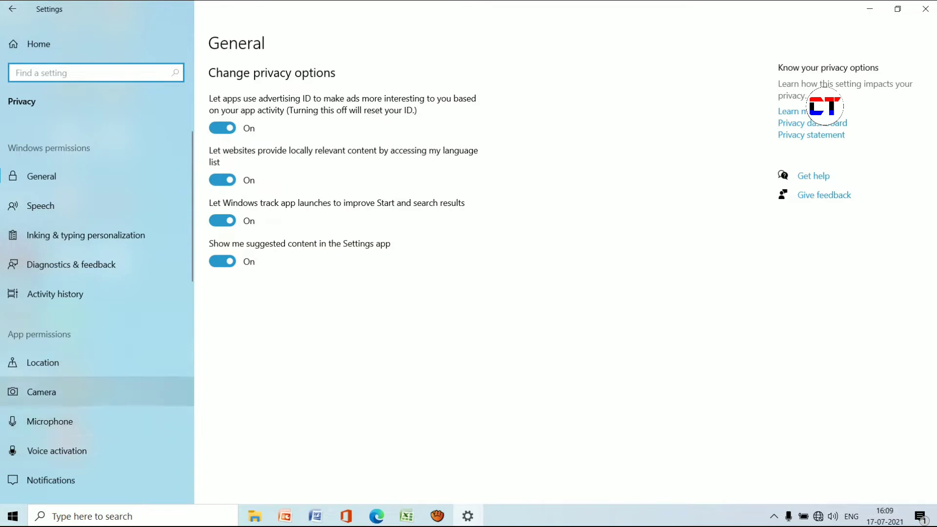
left_click(41, 392)
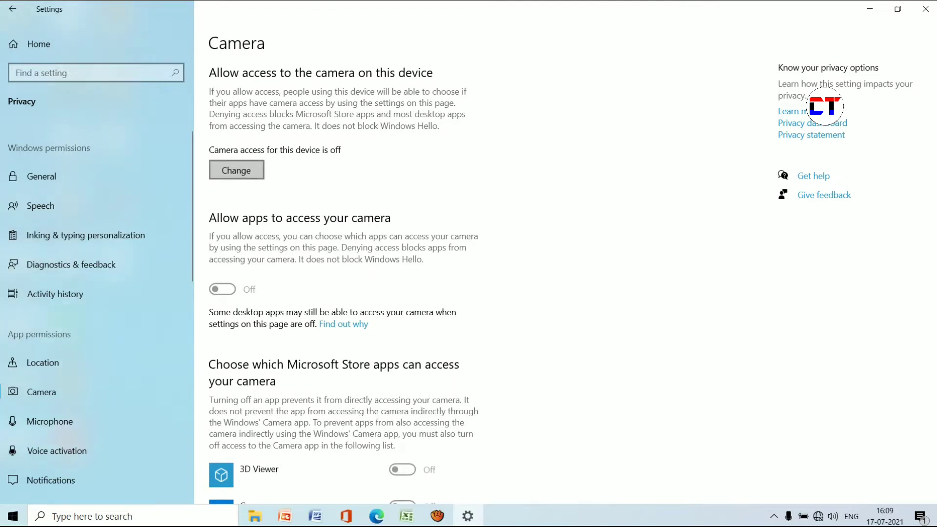
left_click(236, 170)
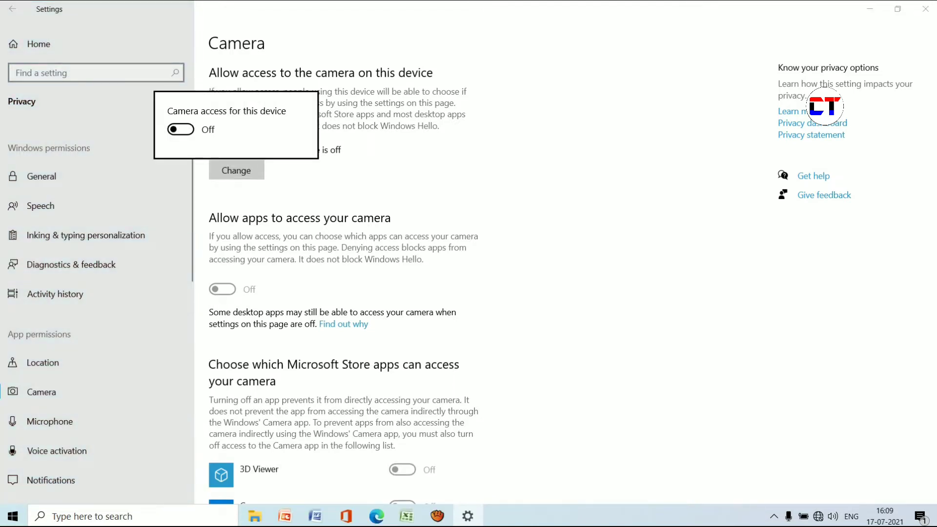
left_click(180, 130)
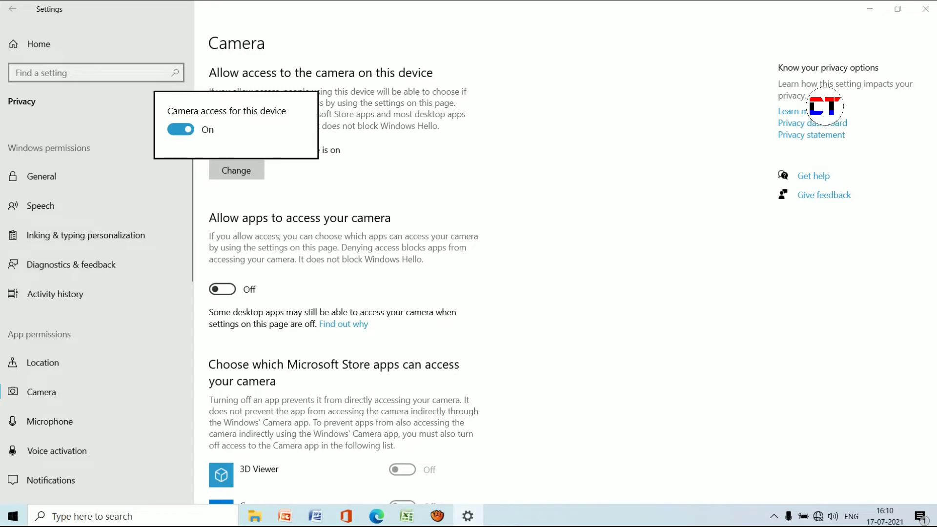
key("Escape")
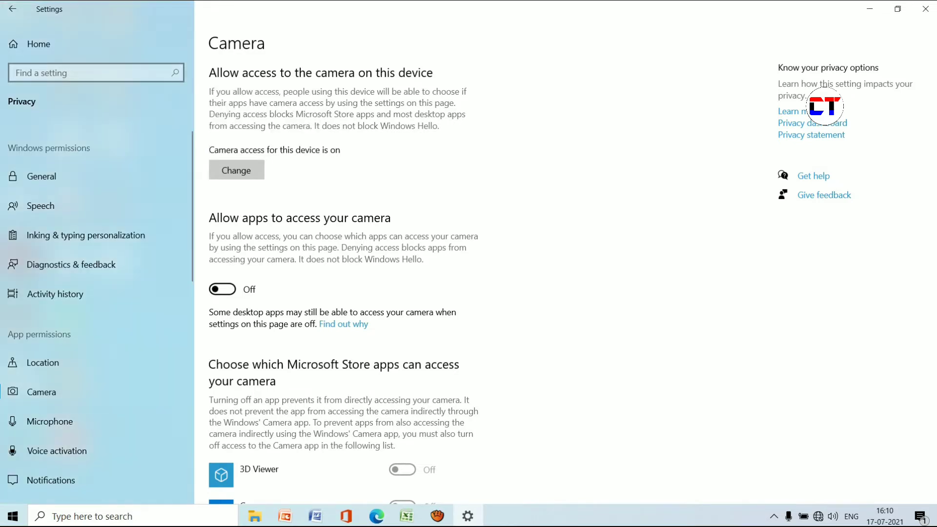
Allow apps to access the camera, review the per-app permissions, and close Settings
left_click(223, 289)
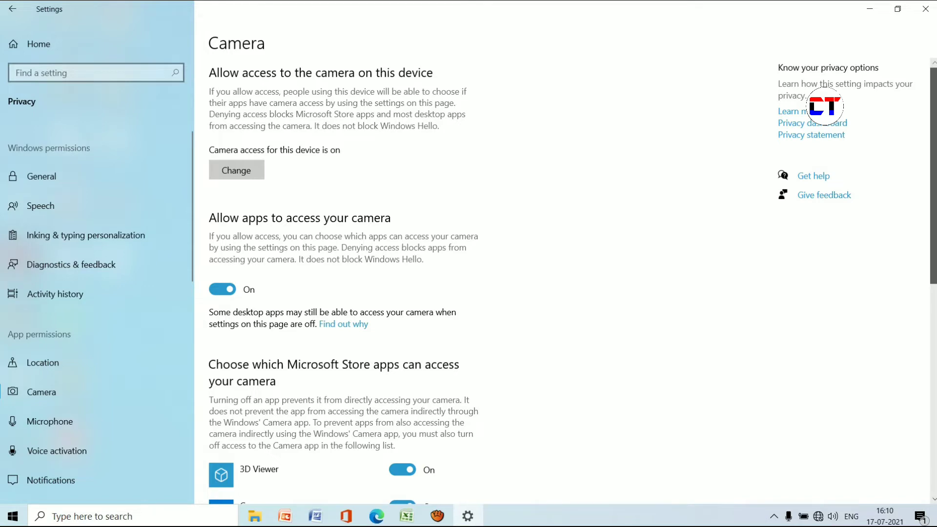
scroll(572, 281, "down", 5)
left_click_drag(934, 271, 934, 301)
scroll(572, 280, "up", 1)
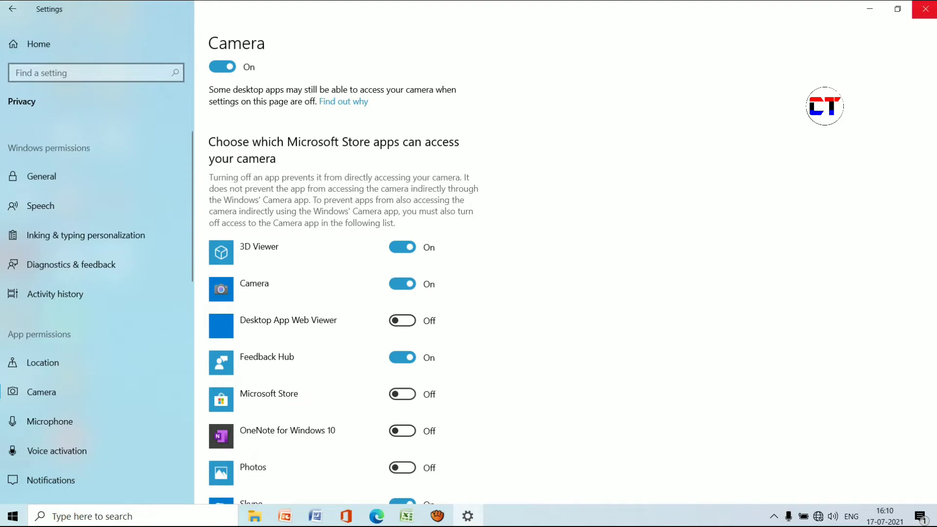
left_click(924, 9)
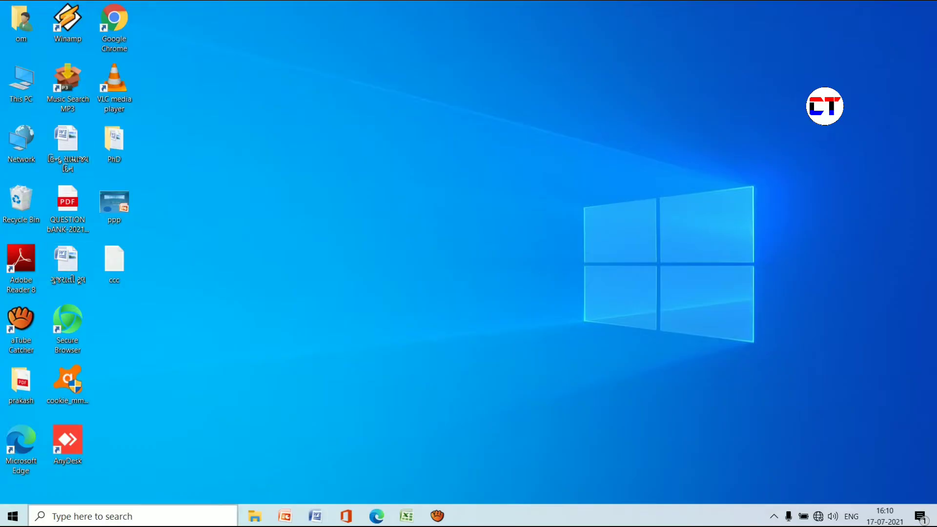
Search Windows for Device Manager and open it in a maximized window
left_click(119, 515)
type("de")
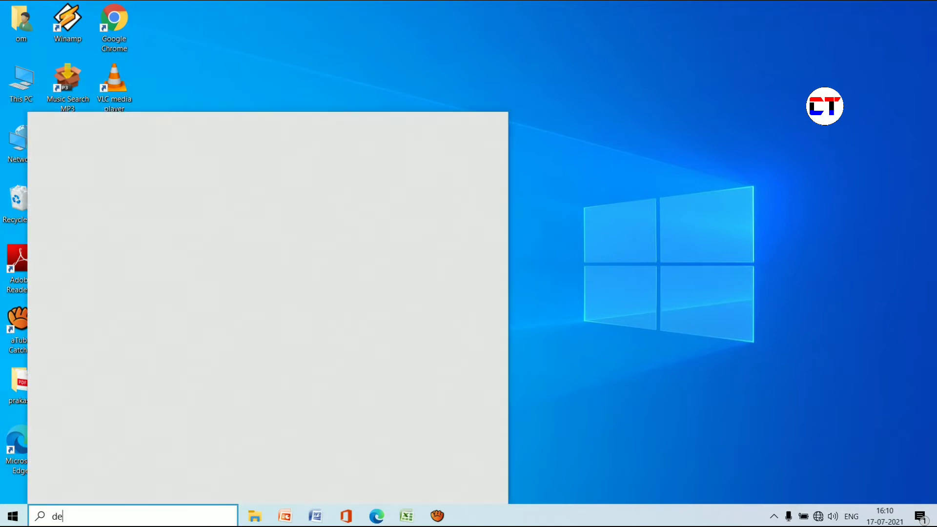
type("vi")
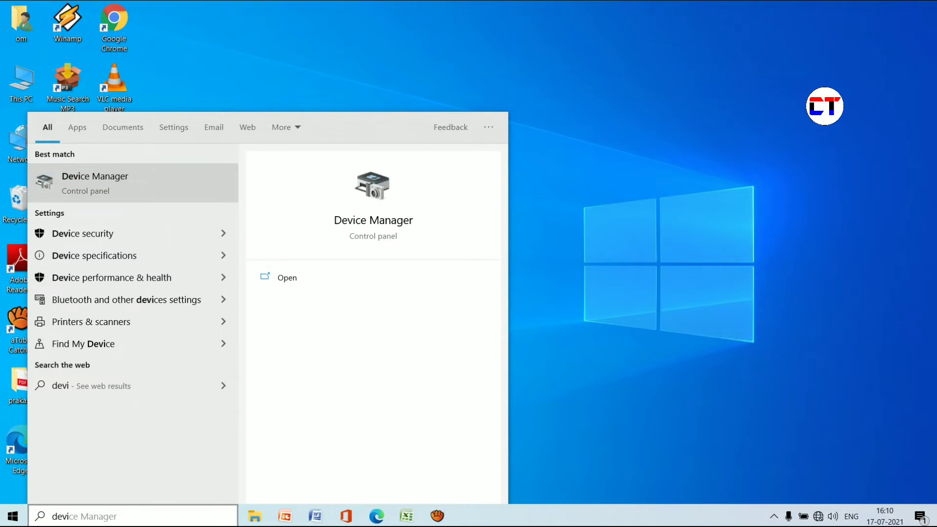
left_click(114, 192)
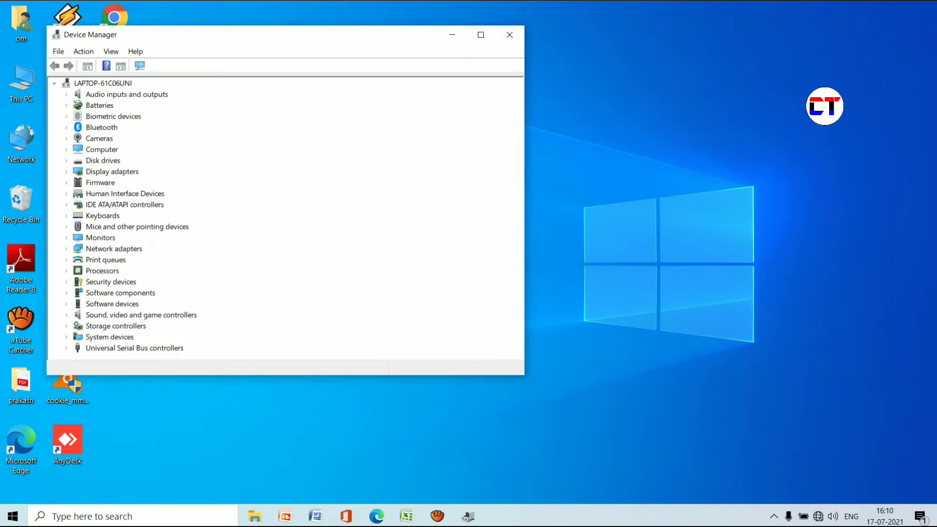
left_click(481, 34)
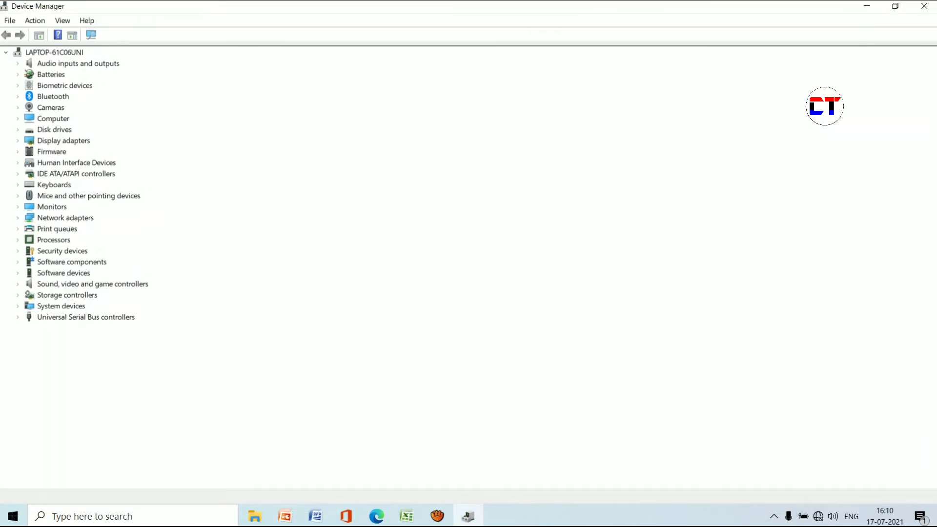
Update the USB2.0 VGA UVC WebCam driver with an automatic search, and scan for hardware changes before closing Device Manager
left_click(18, 108)
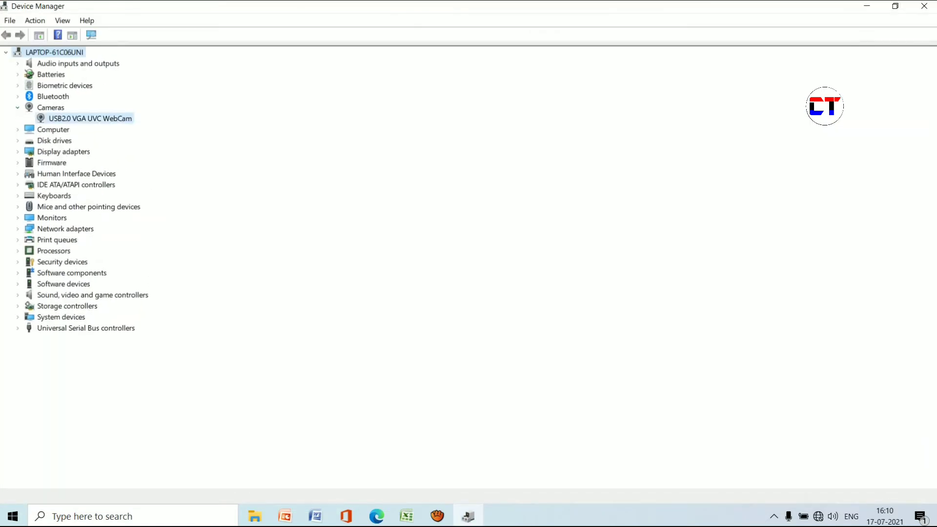
left_click(91, 118)
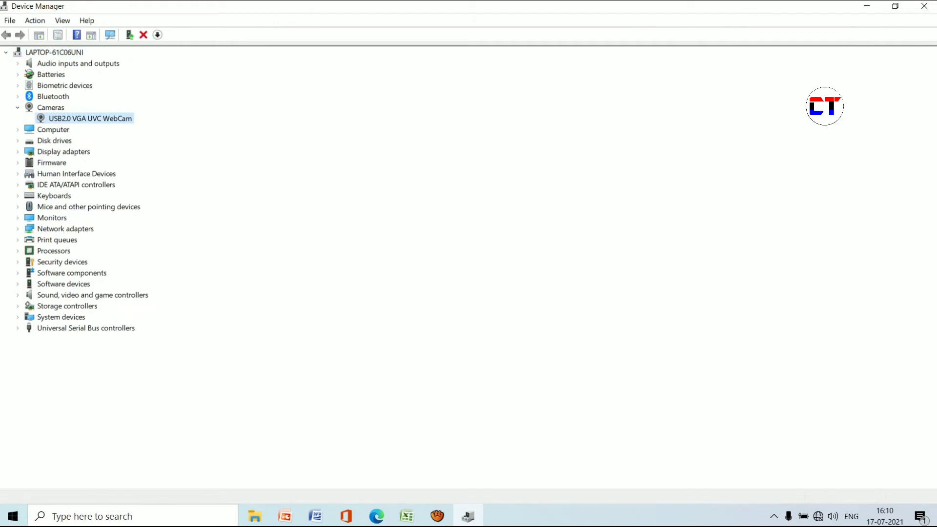
right_click(64, 121)
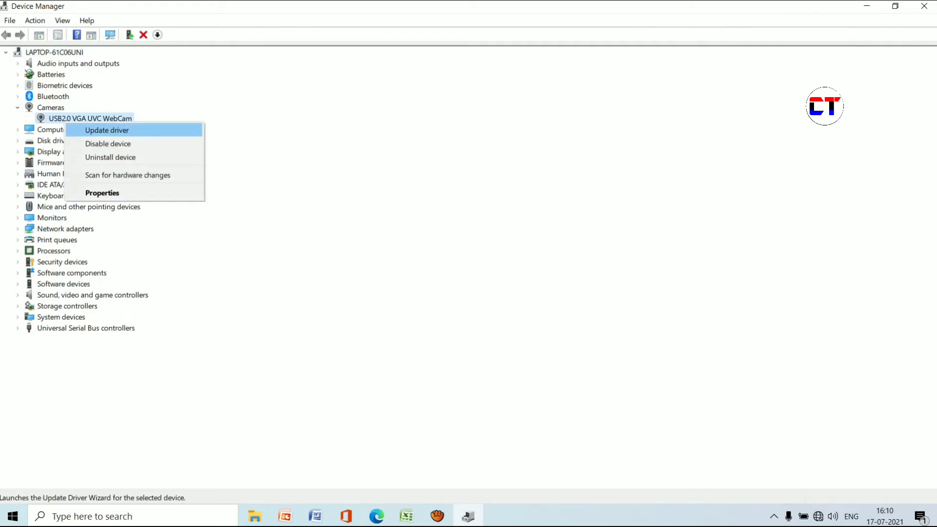
left_click(106, 130)
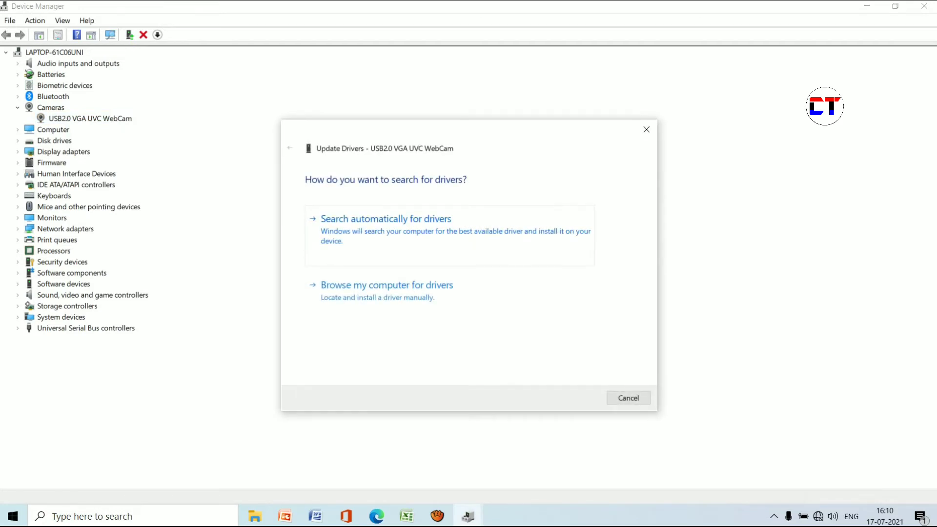
key("Return")
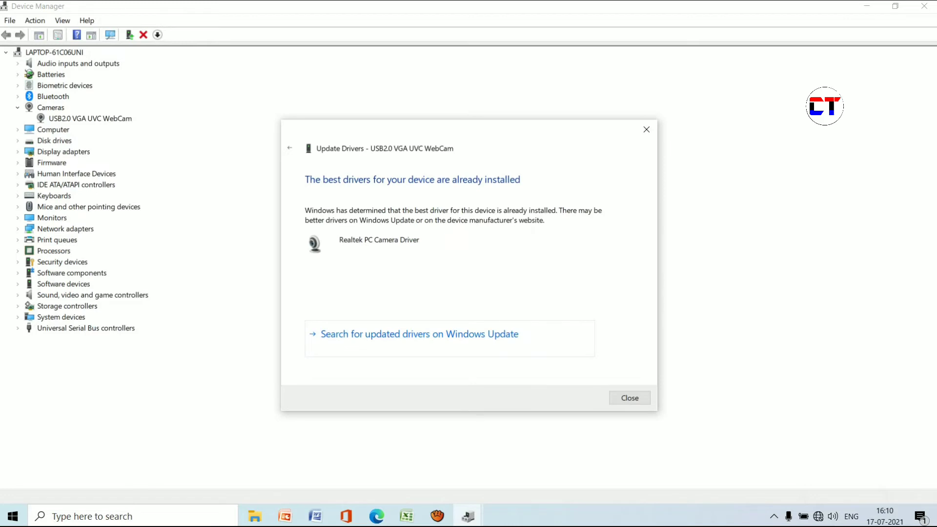
key("Return")
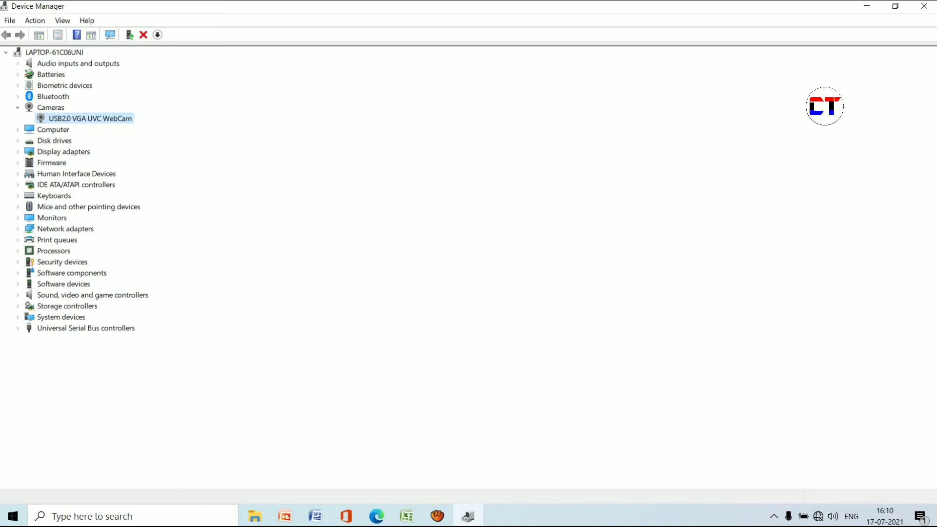
left_click(110, 34)
left_click(923, 6)
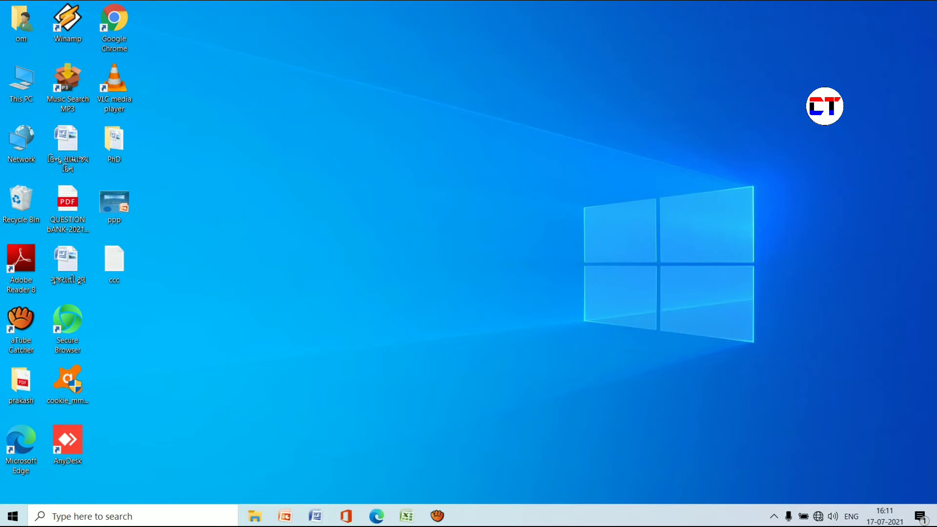
Open the Camera app in a maximized window to test the webcam picture, and close it
left_click(13, 516)
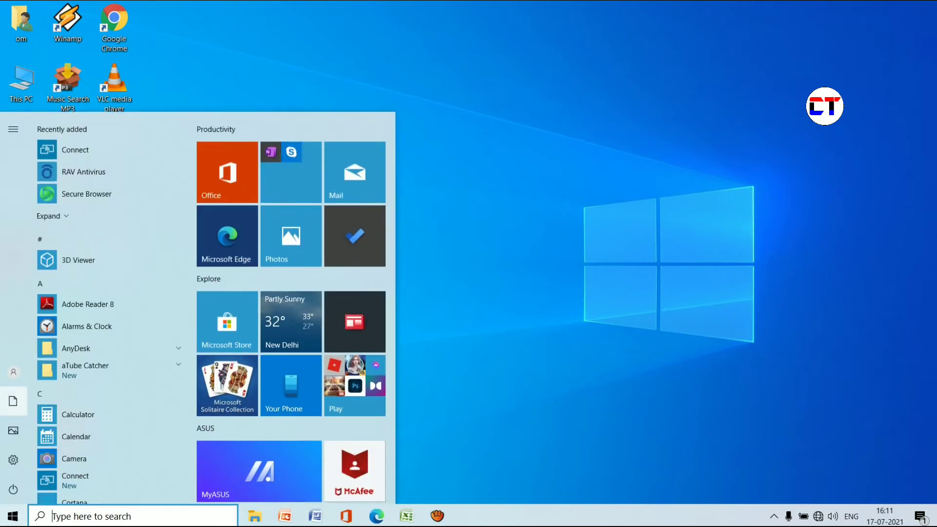
mouse_move(13, 401)
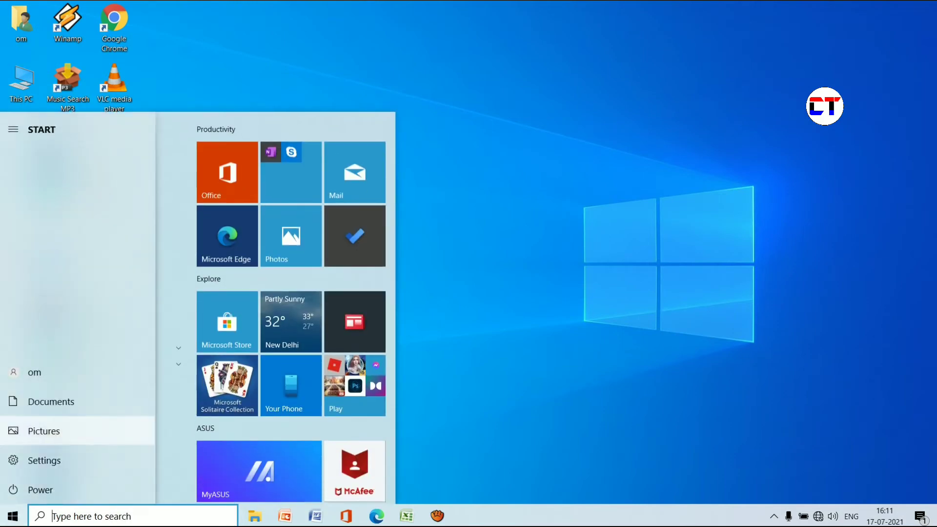
left_click(73, 458)
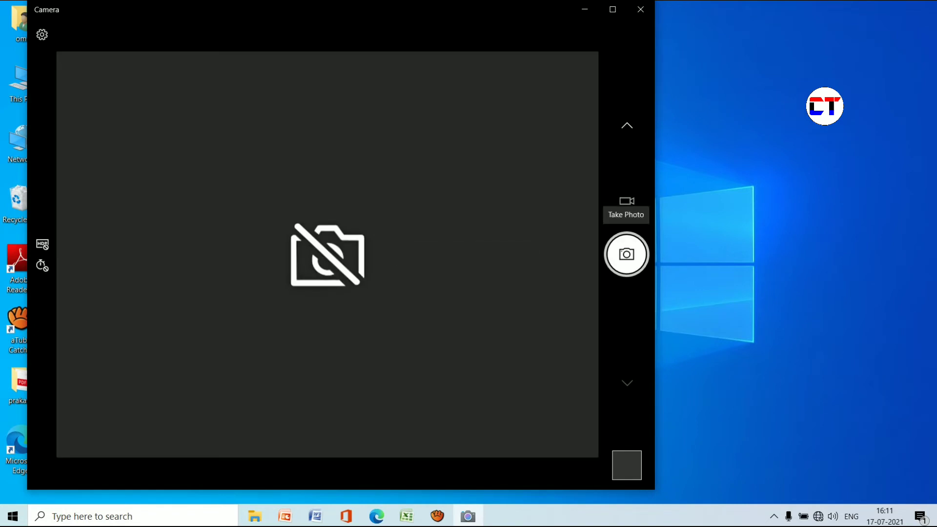
left_click(613, 9)
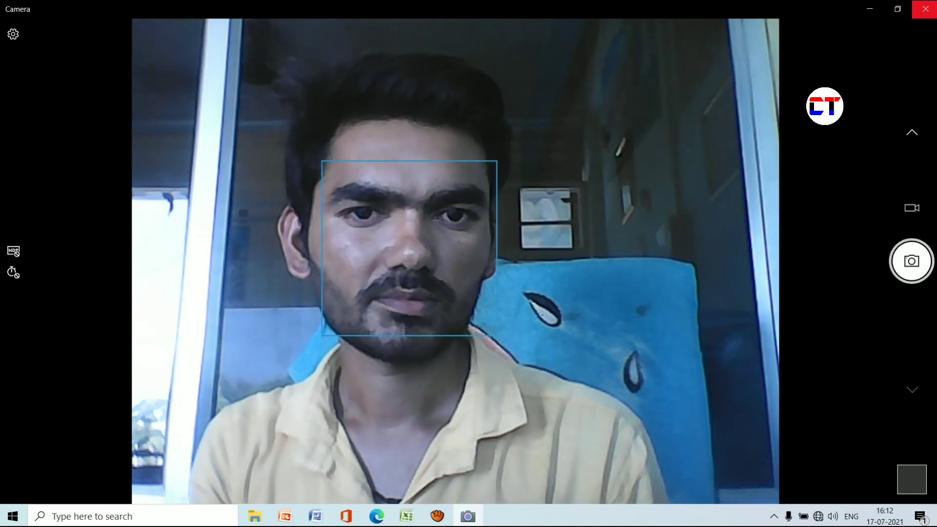
left_click(925, 9)
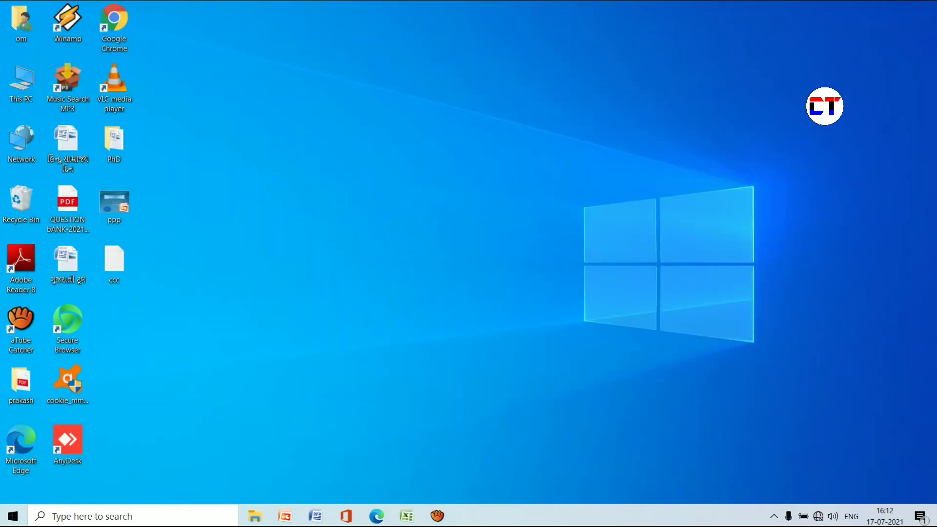
Launch the Camera app again to recheck the live webcam image, and close it
left_click(13, 516)
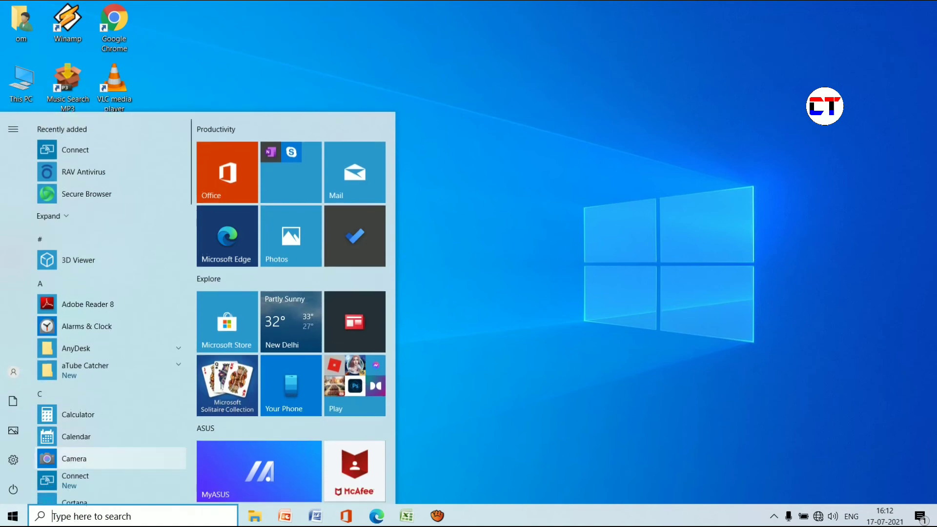
left_click(75, 458)
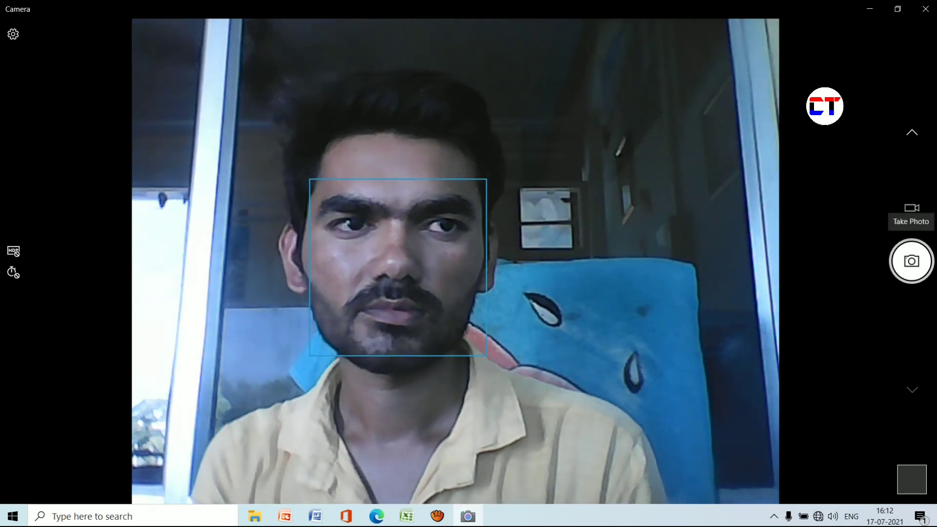
left_click(925, 9)
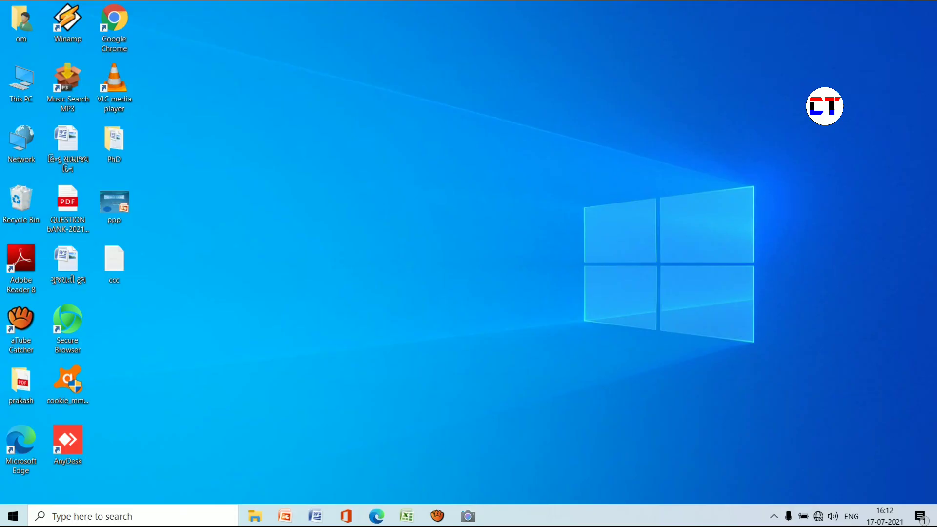